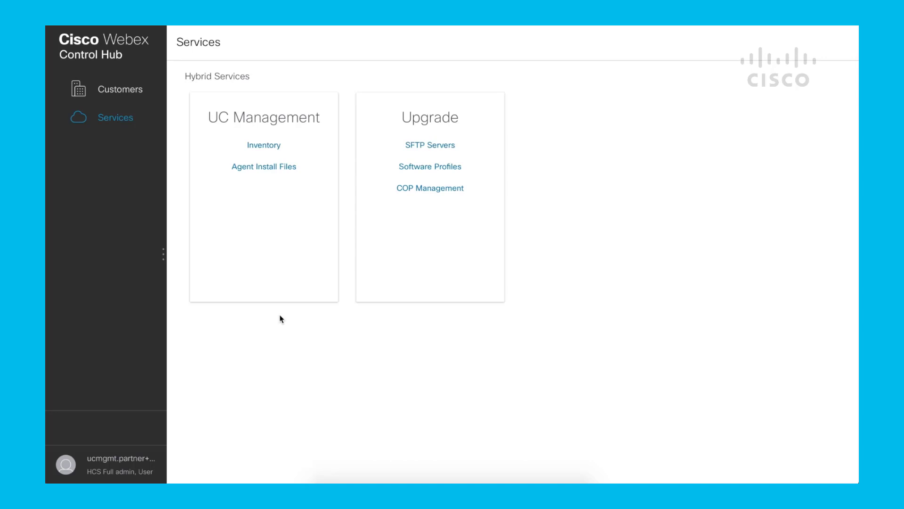
Step: Open the HCSdCloudLab_11.5 cluster group from the UC Management inventory and review its available software profiles
click(273, 147)
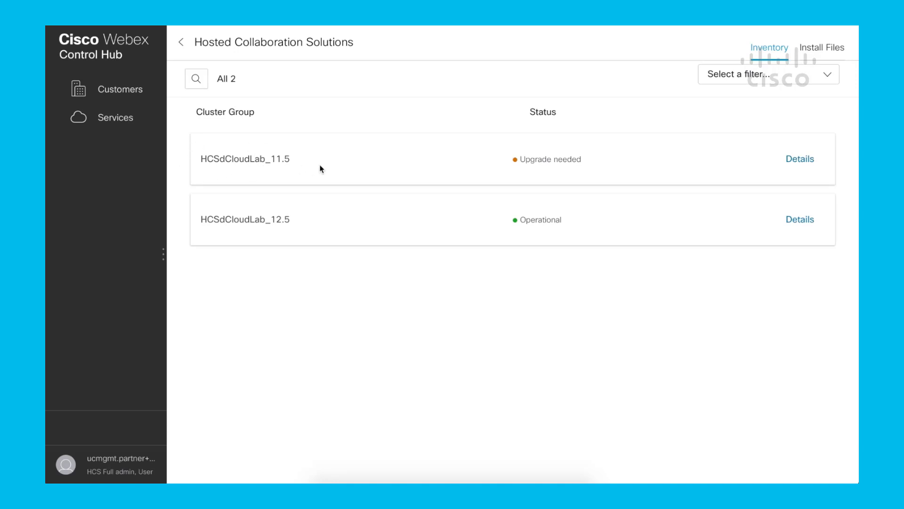
click(799, 162)
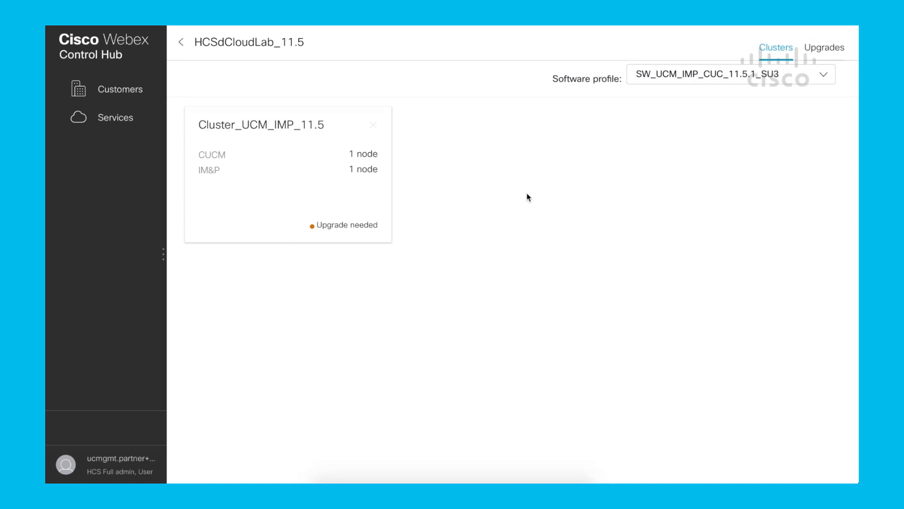
click(826, 79)
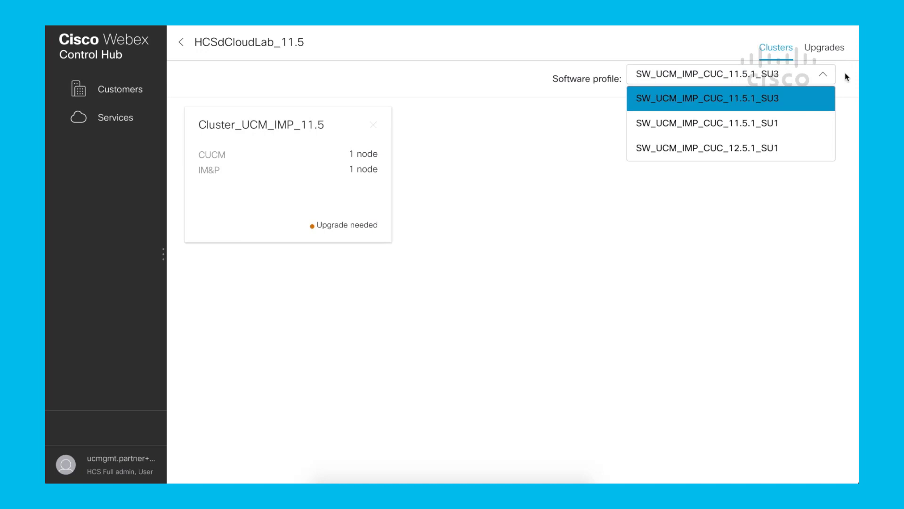
click(845, 73)
Step: Open Cluster_UCM_IMP_11.5 and review the available default SFTP servers and cluster groups without changing them
click(314, 172)
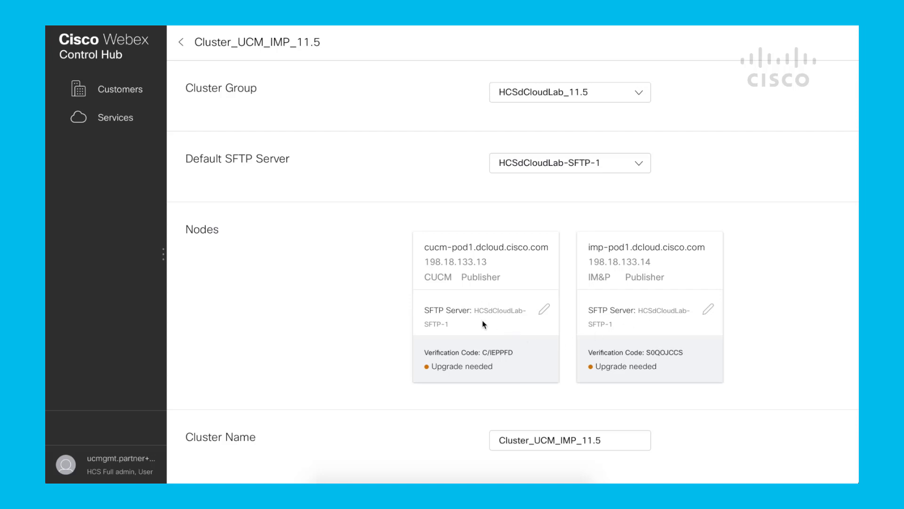
click(640, 170)
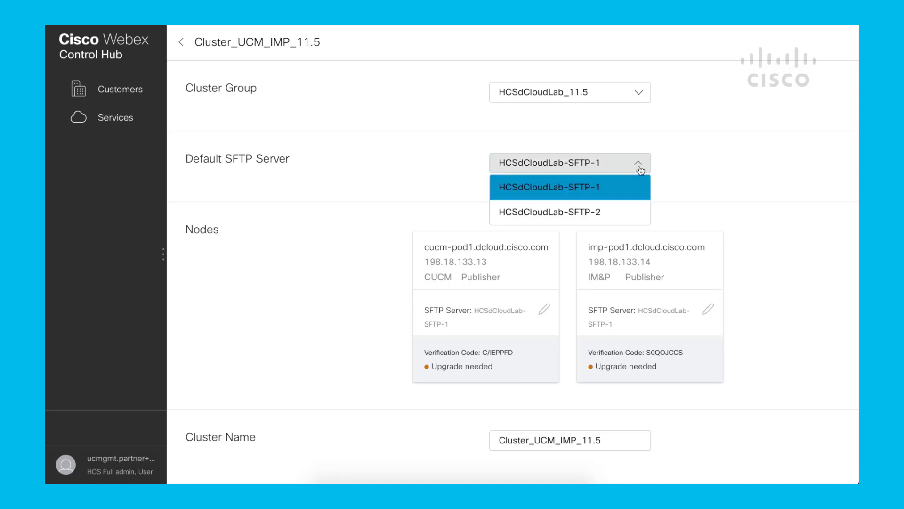
click(673, 168)
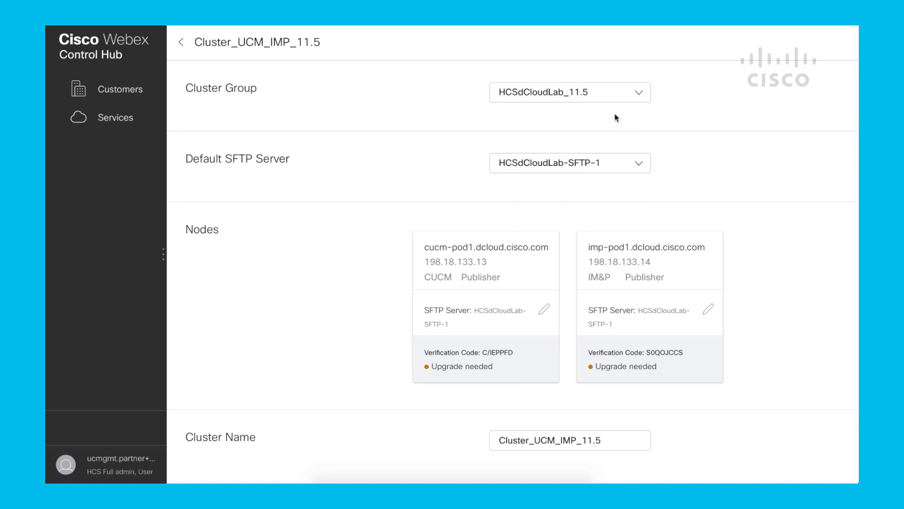
click(639, 97)
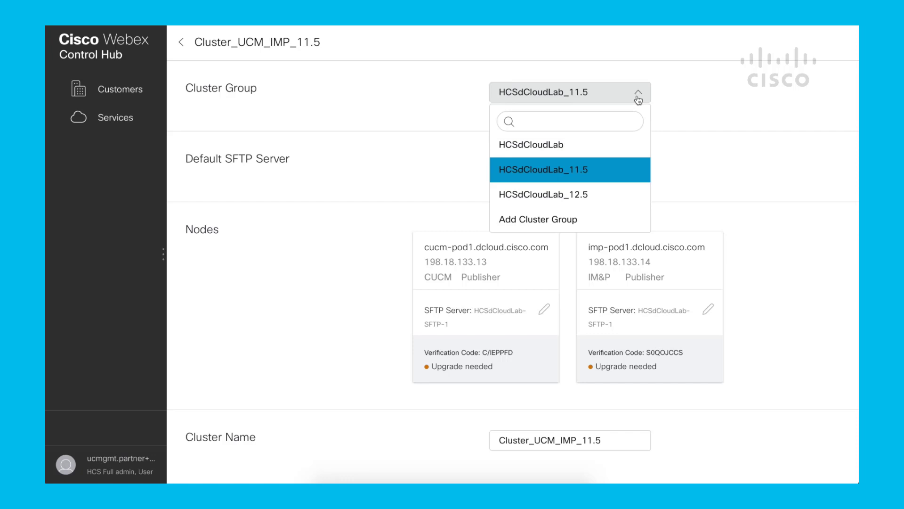
click(678, 101)
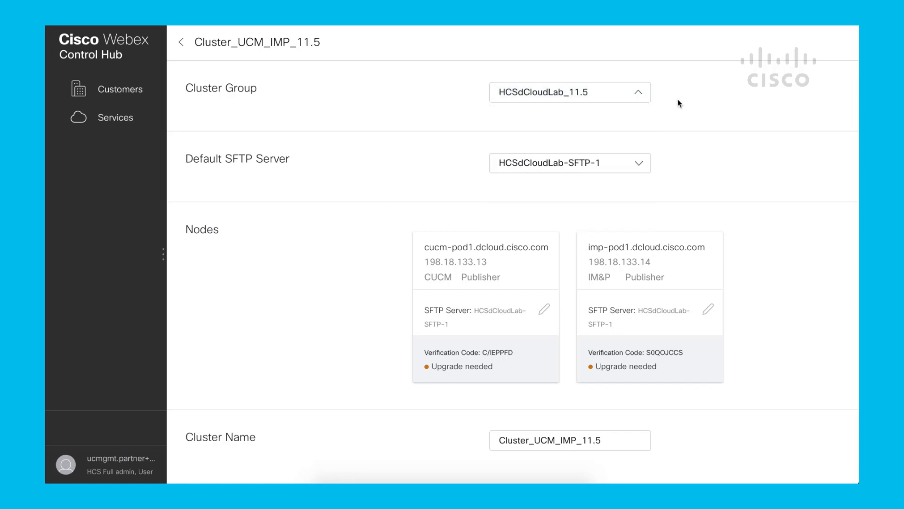
Step: Return to the inventory and open Cluster_UCM_IMP_12.5 in the HCSdCloudLab_12.5 cluster group to examine its nodes
click(182, 45)
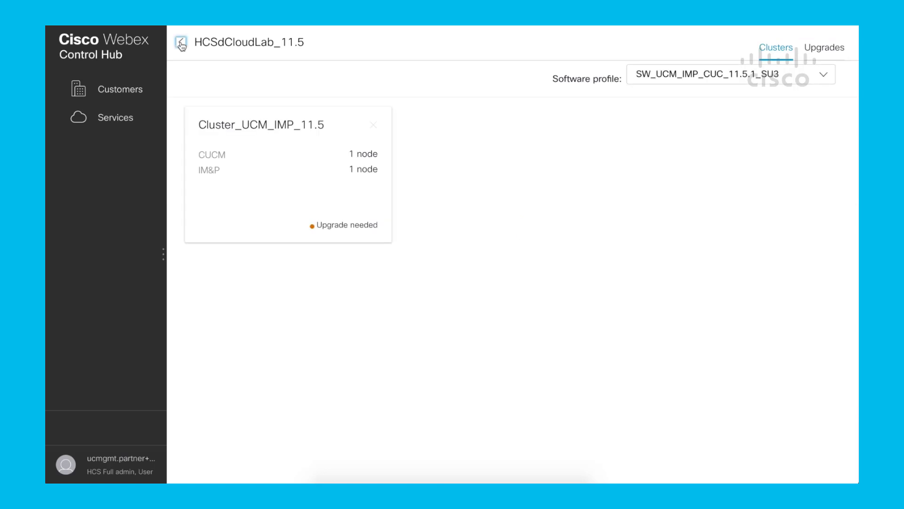
click(182, 44)
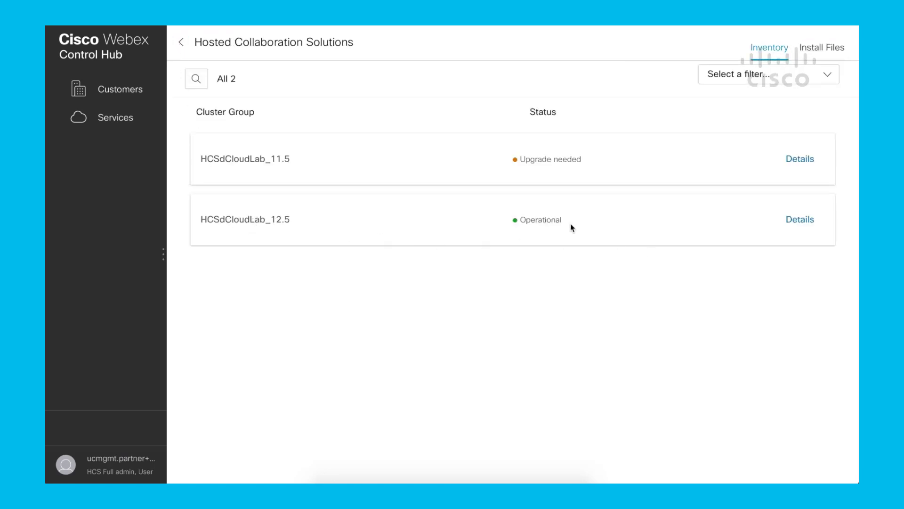
click(802, 220)
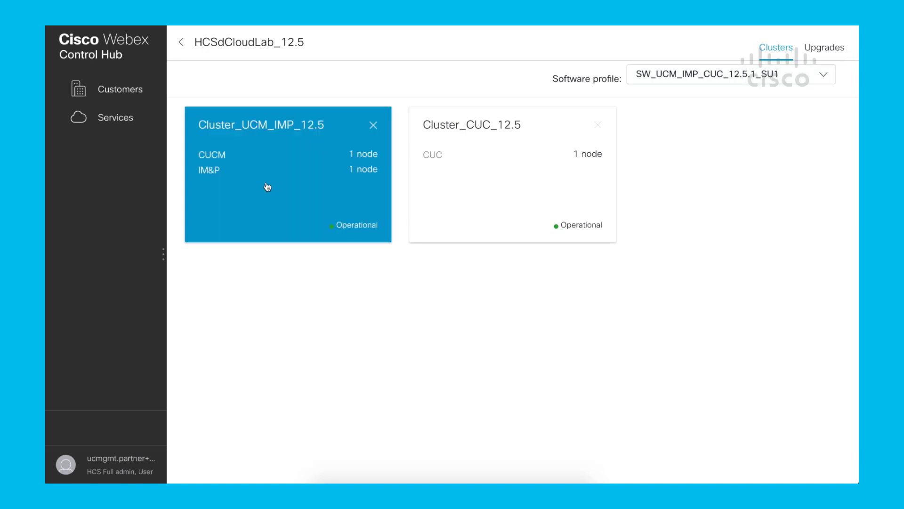
click(263, 202)
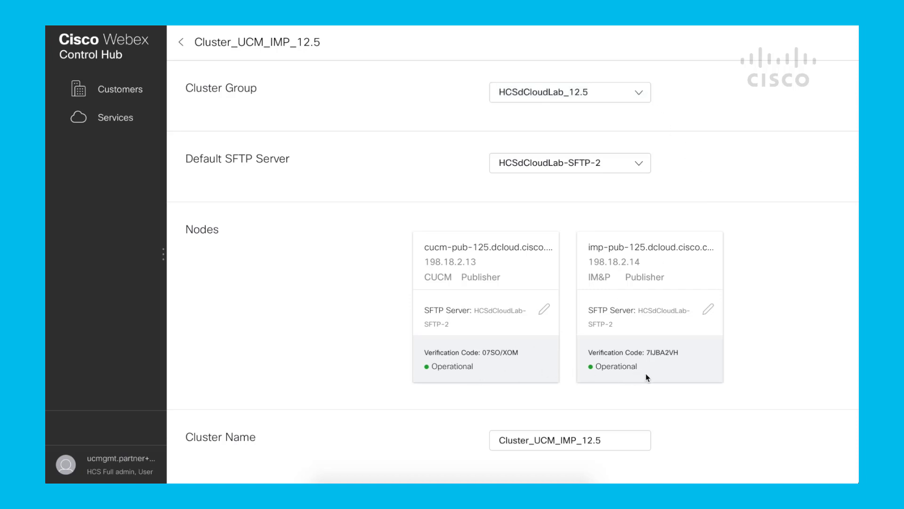
Step: Return to the inventory and open the settings of Cluster_UCM_IMP_11.5 in the HCSdCloudLab_11.5 cluster group
click(181, 44)
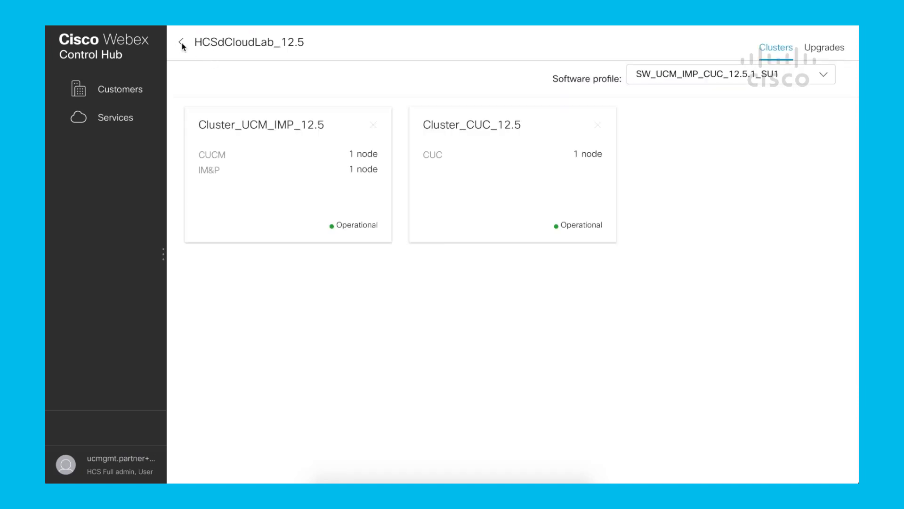
click(182, 44)
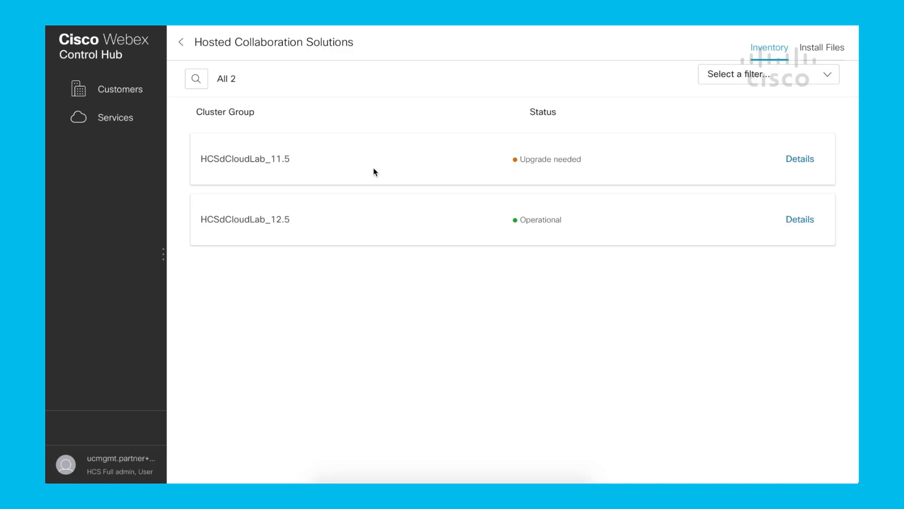
click(805, 161)
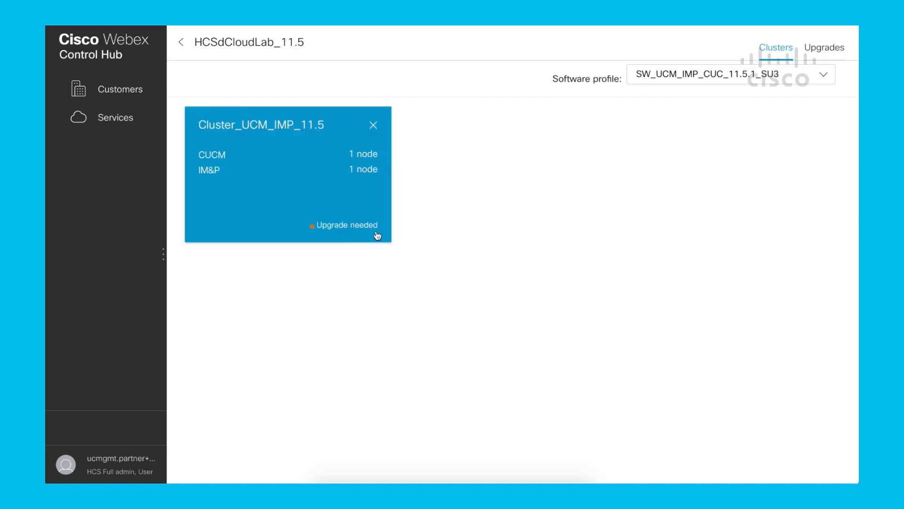
click(359, 200)
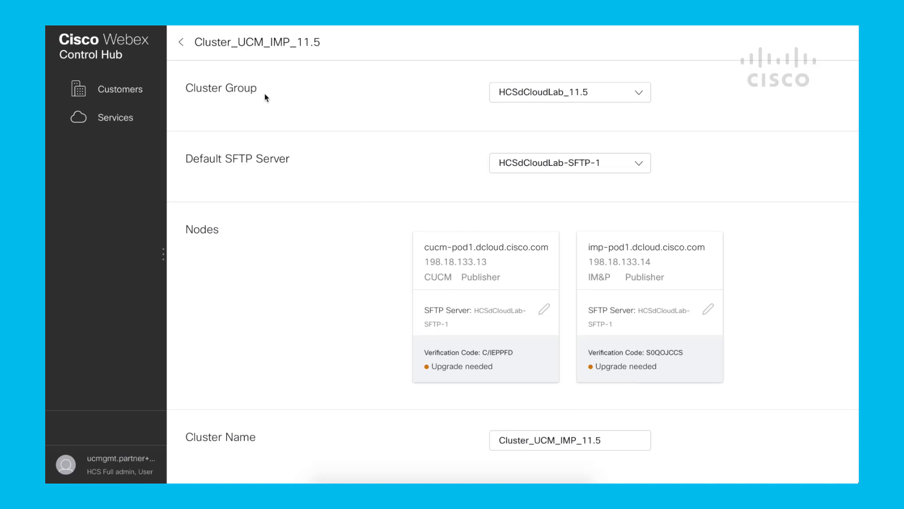
Step: Review the upgrade versions of the HCSdCloudLab_11.5 cluster group and the actions available for its cluster
click(182, 43)
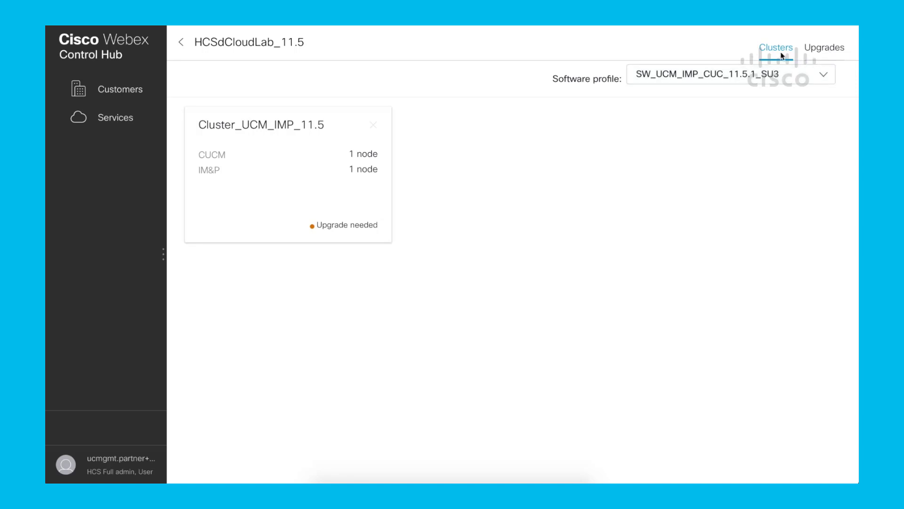
click(826, 52)
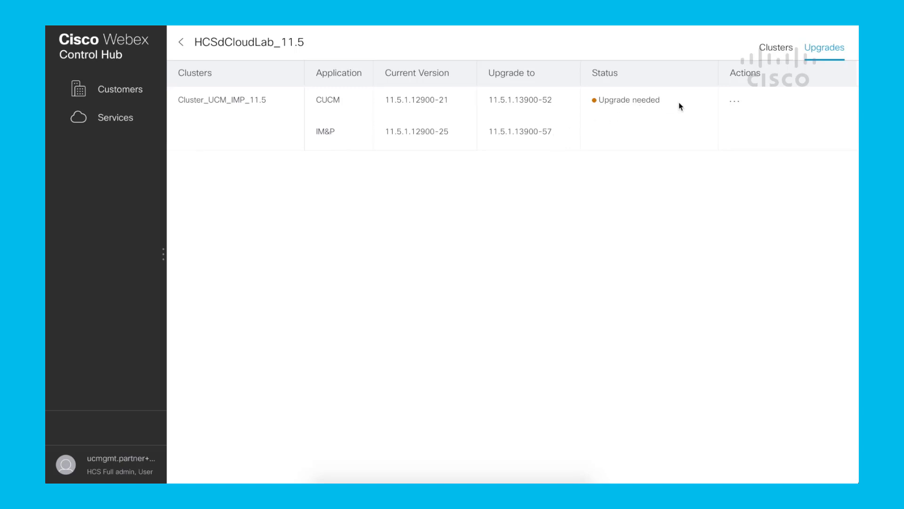
click(734, 101)
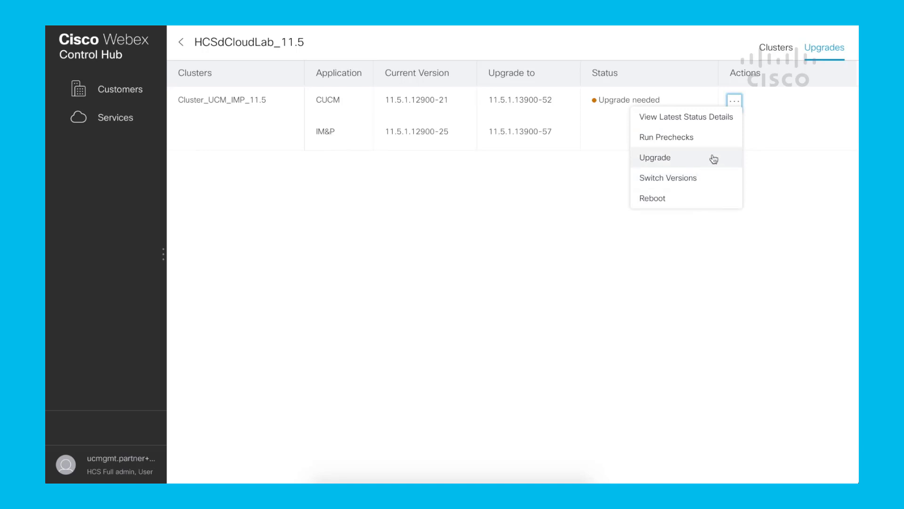
Step: Set the HCSdCloudLab_11.5 software profile to SW_UCM_IMP_CUC_11.5.1_SU1 and check the resulting upgrade versions
click(778, 49)
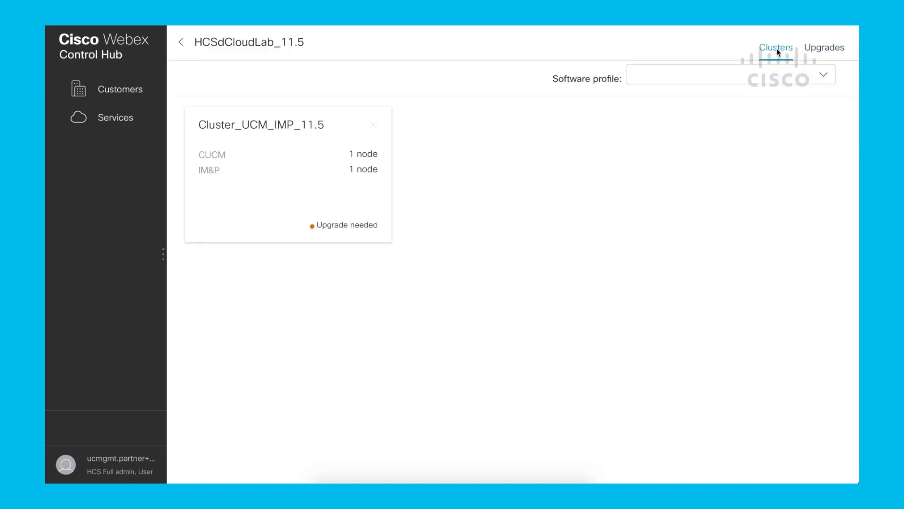
click(821, 79)
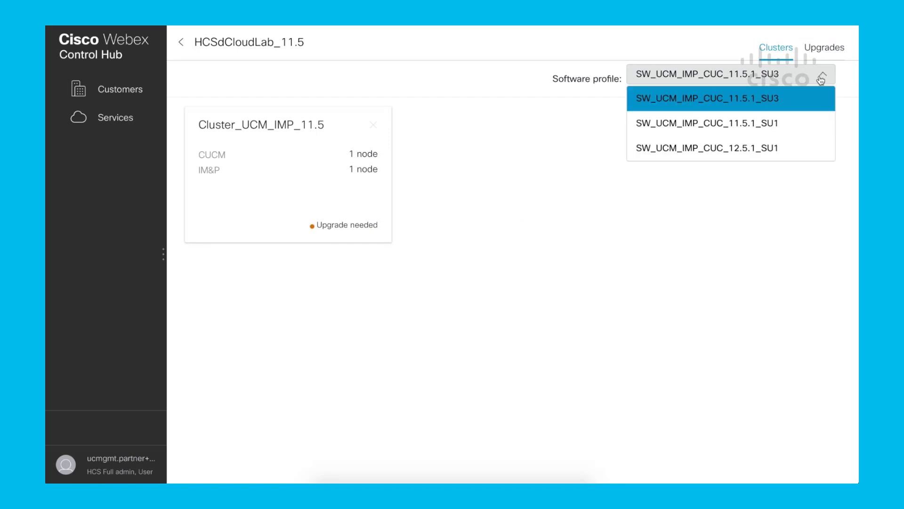
click(769, 123)
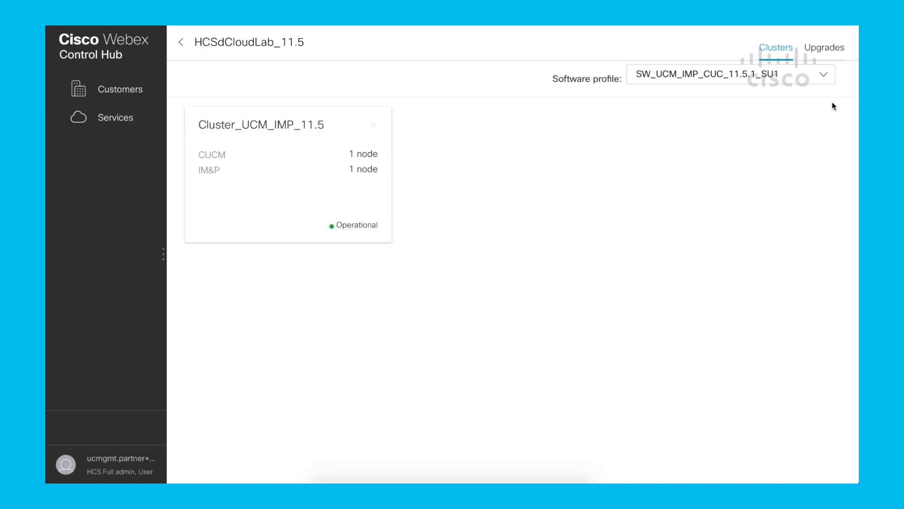
click(829, 47)
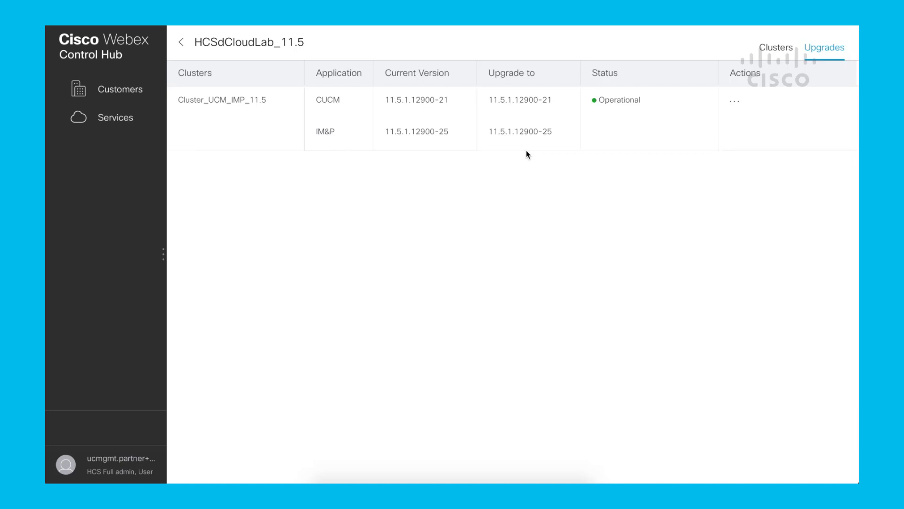
Step: Set the software profile of the HCSdCloudLab_11.5 cluster group to SW_UCM_IMP_CUC_11.5.1_SU3
click(772, 47)
click(815, 78)
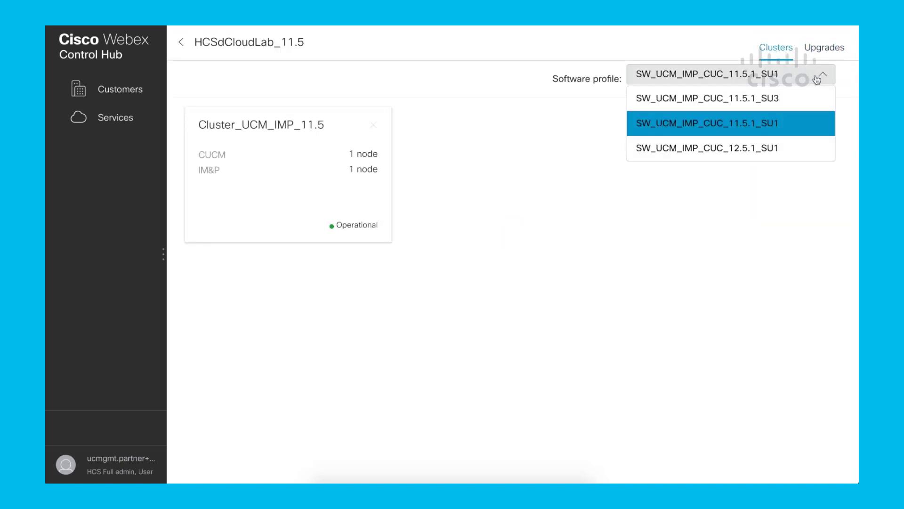
click(788, 103)
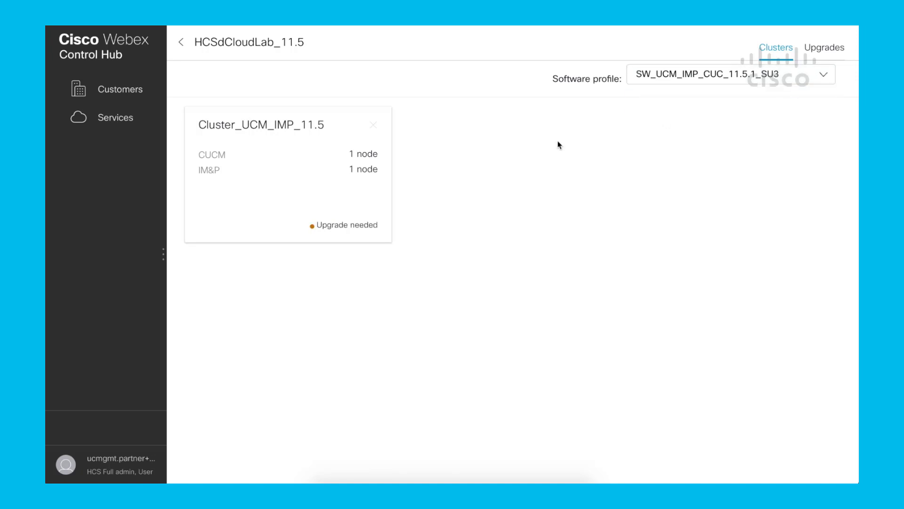
Step: Start the upgrade of Cluster_UCM_IMP_11.5 without running prechecks and accept the prefilled notification email recipient
click(302, 165)
click(830, 47)
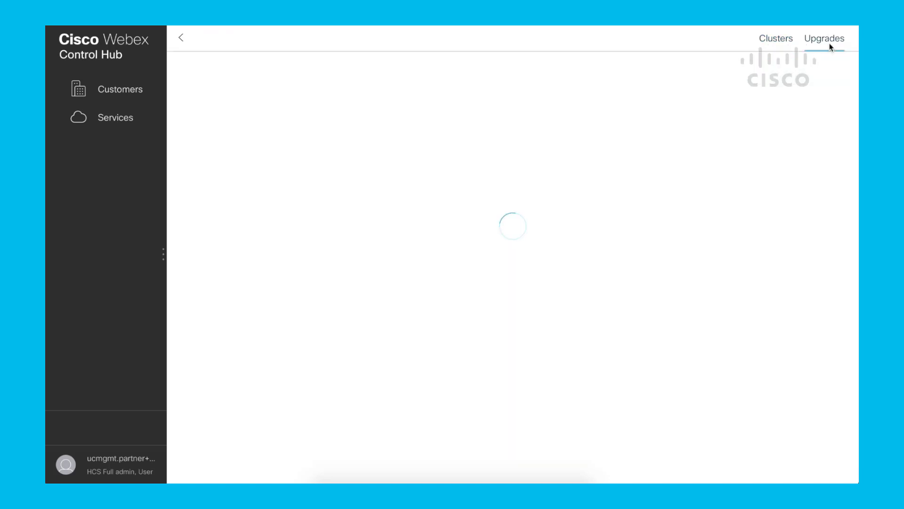
click(734, 102)
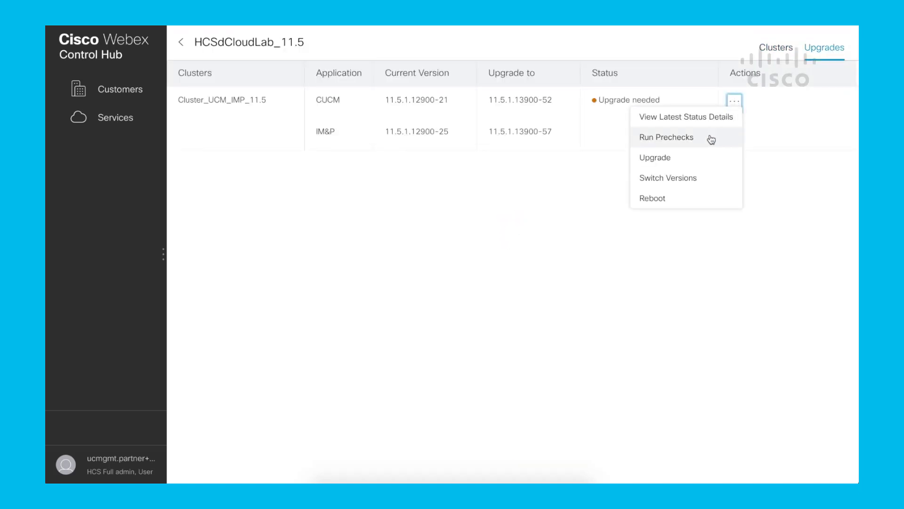
click(691, 160)
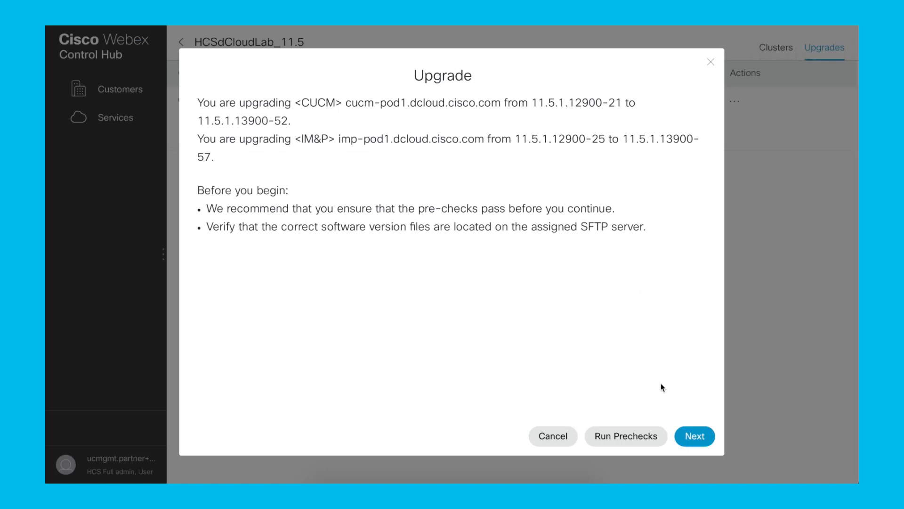
click(695, 436)
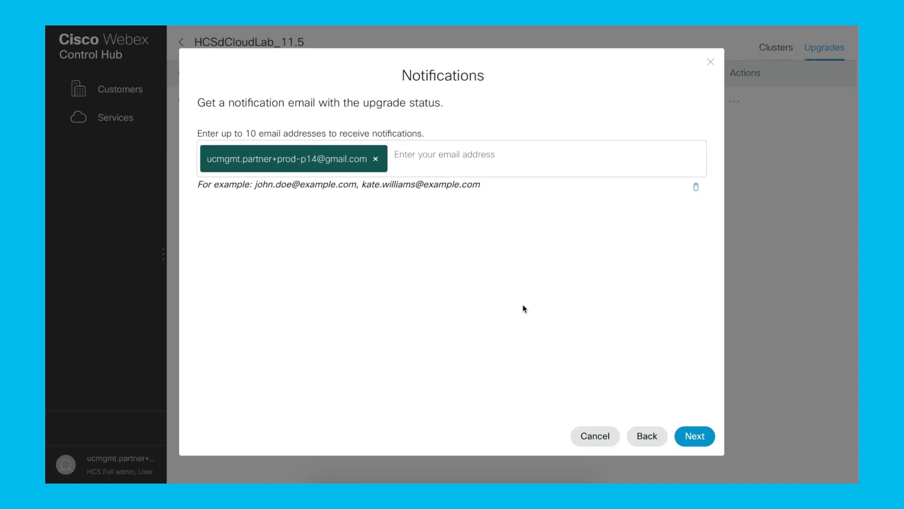
click(687, 437)
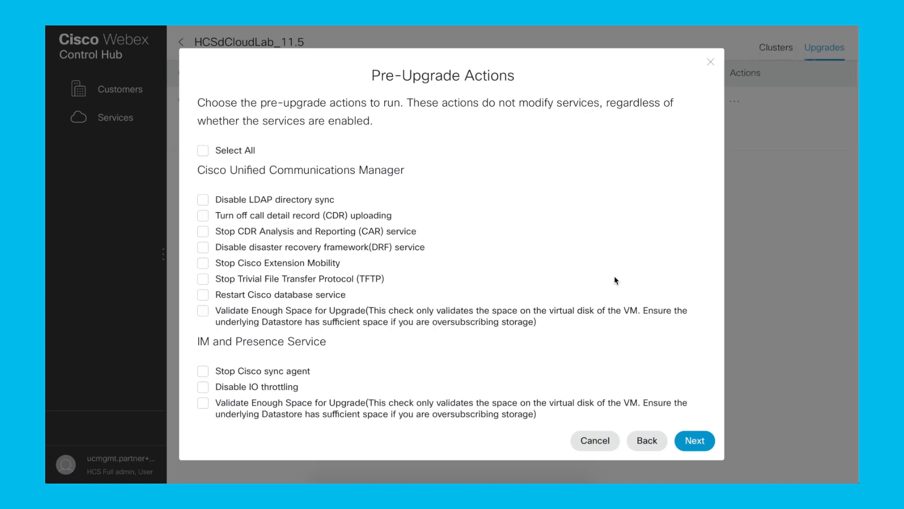
Step: Select all pre-upgrade actions for Cisco Unified Communications Manager and IM and Presence Service, and continue to the post-upgrade actions
click(203, 152)
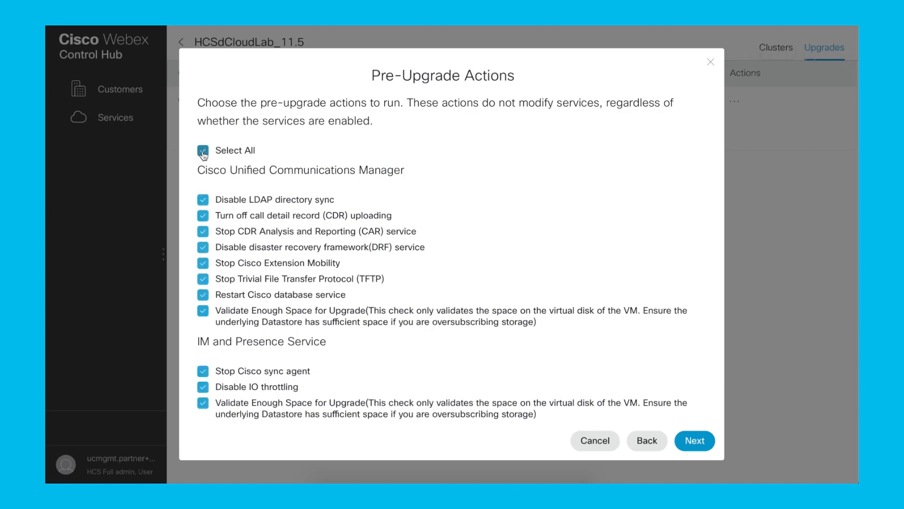
click(203, 152)
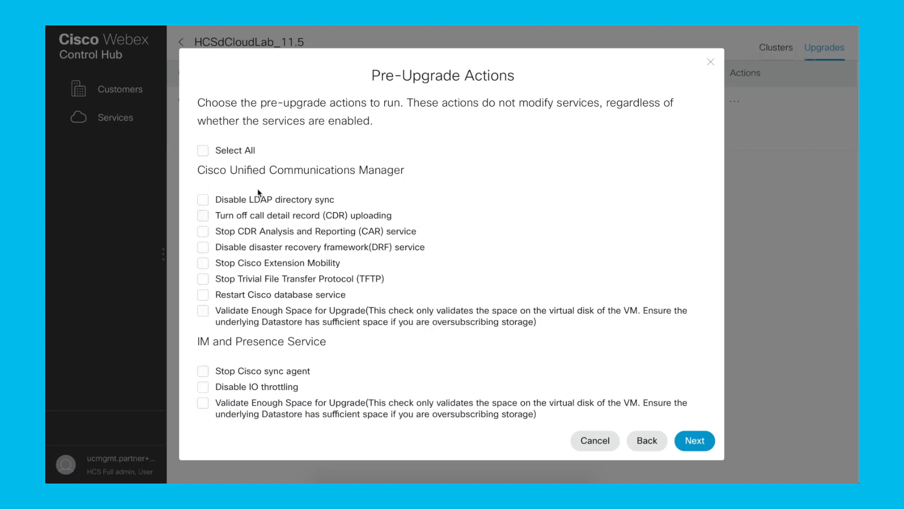
click(203, 152)
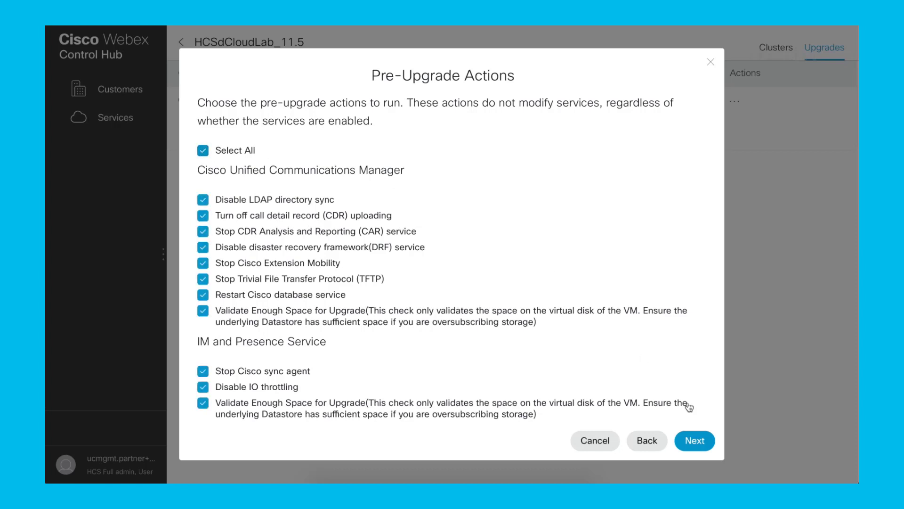
click(692, 441)
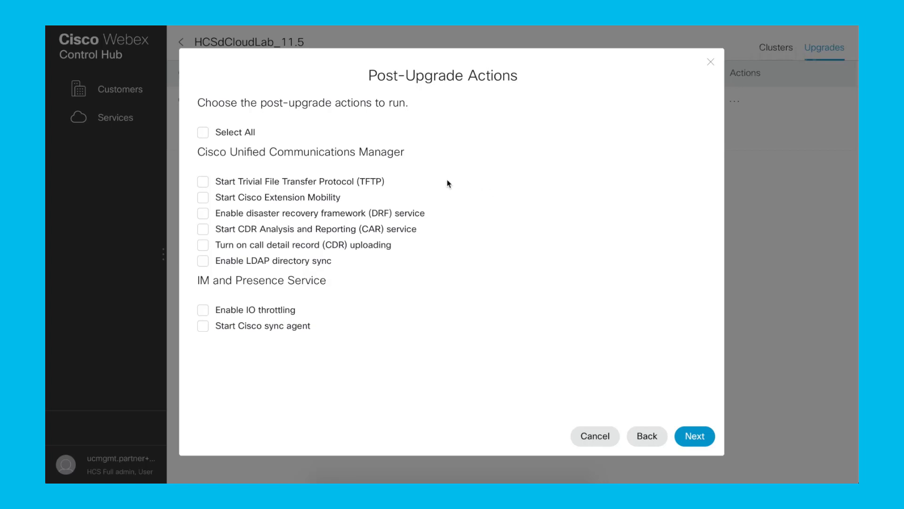
Step: Select all post-upgrade actions for Cisco Unified Communications Manager and IM and Presence Service, and continue to the upgrade options
click(202, 132)
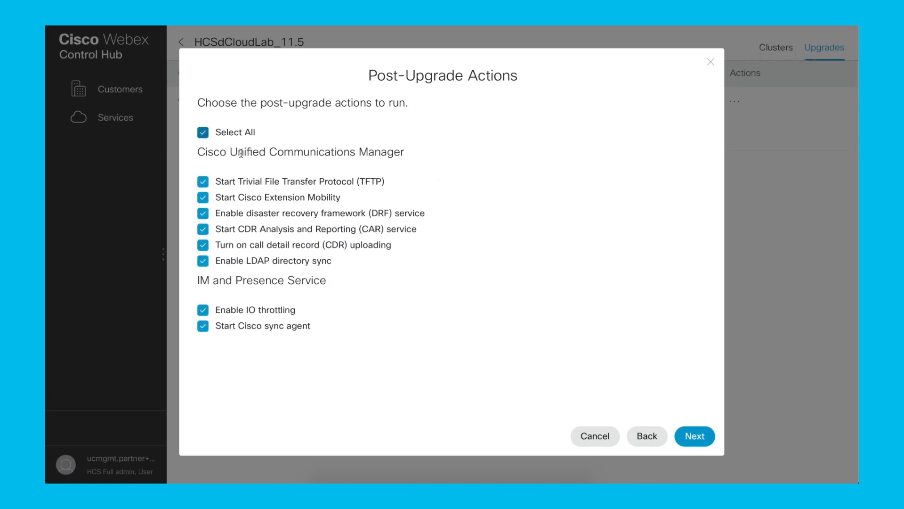
click(691, 436)
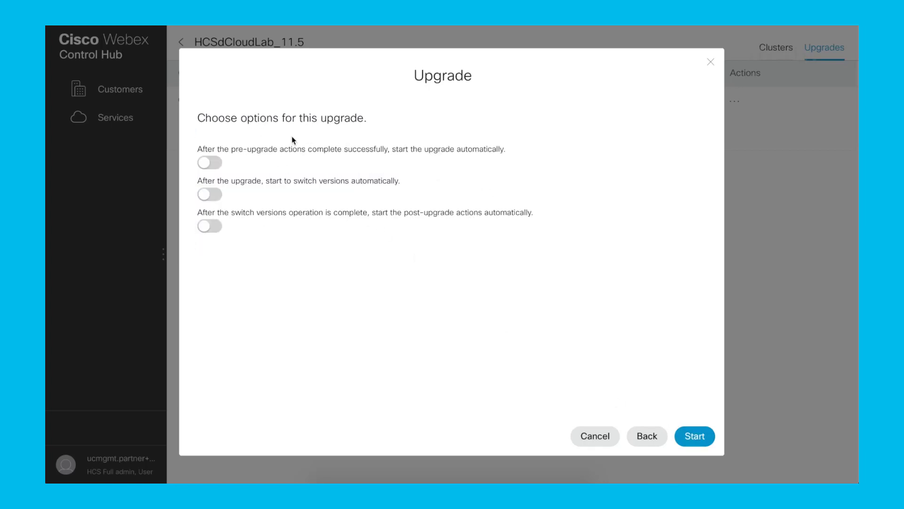
Step: Turn the automatic start of the upgrade, the version switch and the post-upgrade actions on and back off, one option at a time
click(216, 163)
click(207, 164)
click(217, 196)
click(204, 195)
click(217, 228)
click(210, 228)
Step: Begin creating an agent install file named AgentIntallFile under UC Management, leave its HTTP proxies empty, and cancel the creation
click(129, 117)
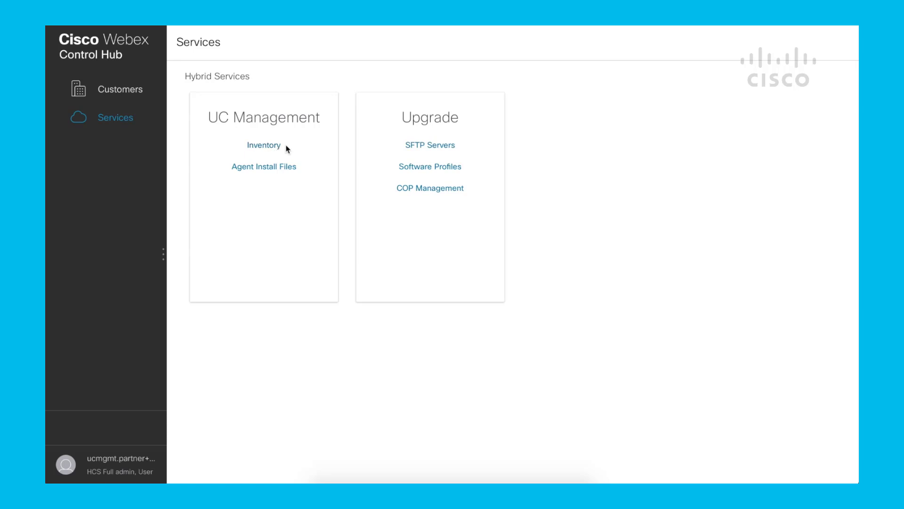
click(285, 169)
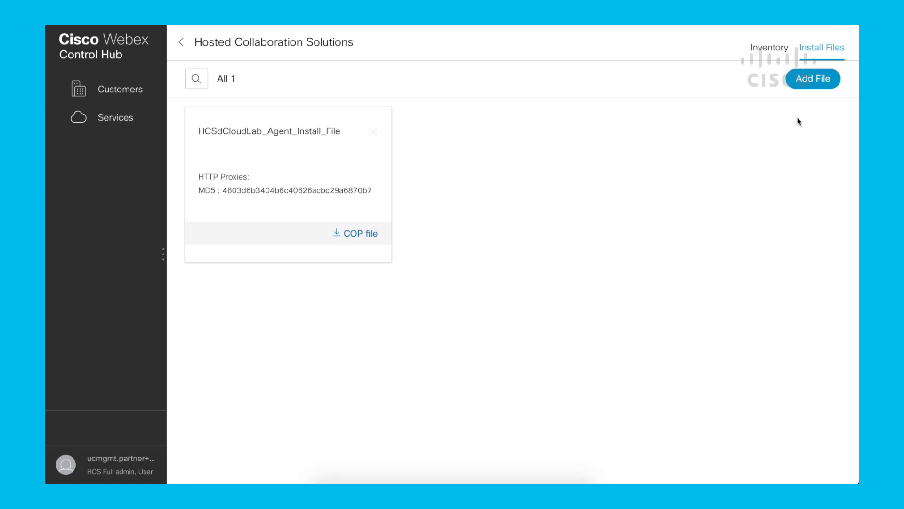
click(814, 88)
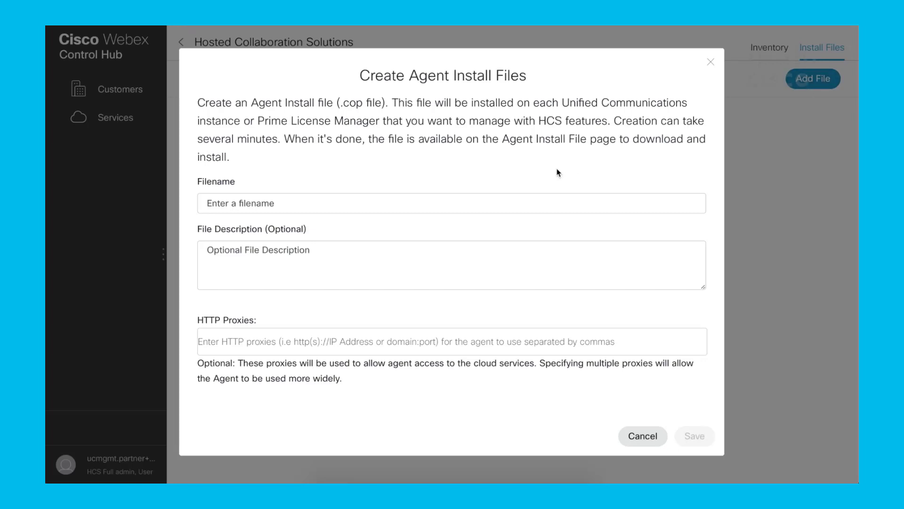
click(372, 202)
text(AgentIntallFile)
click(271, 343)
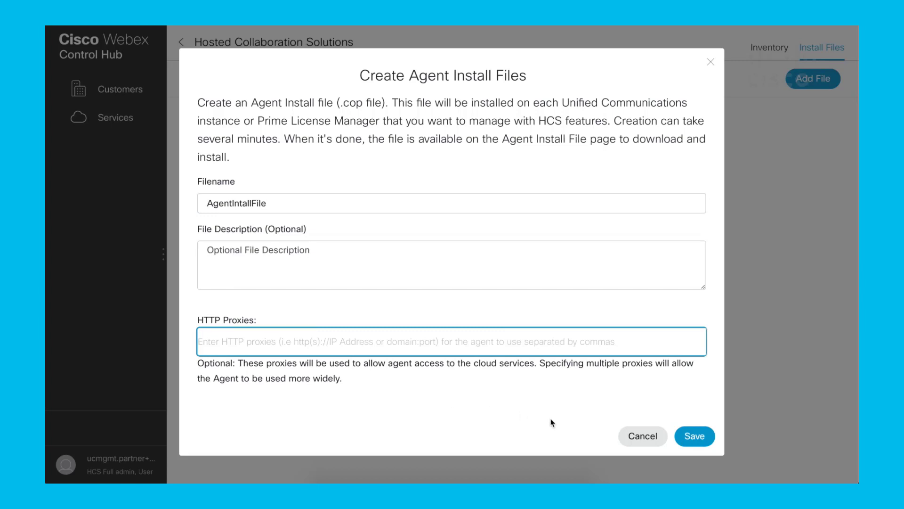
click(643, 435)
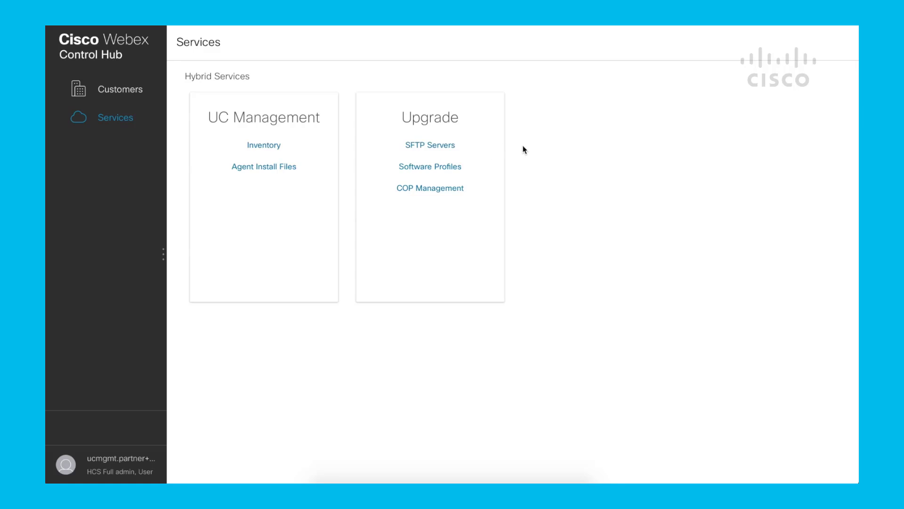
Step: Review the upgrade SFTP servers, checking the address, directory and login settings of HCSdCloudLab-SFTP-1
click(447, 149)
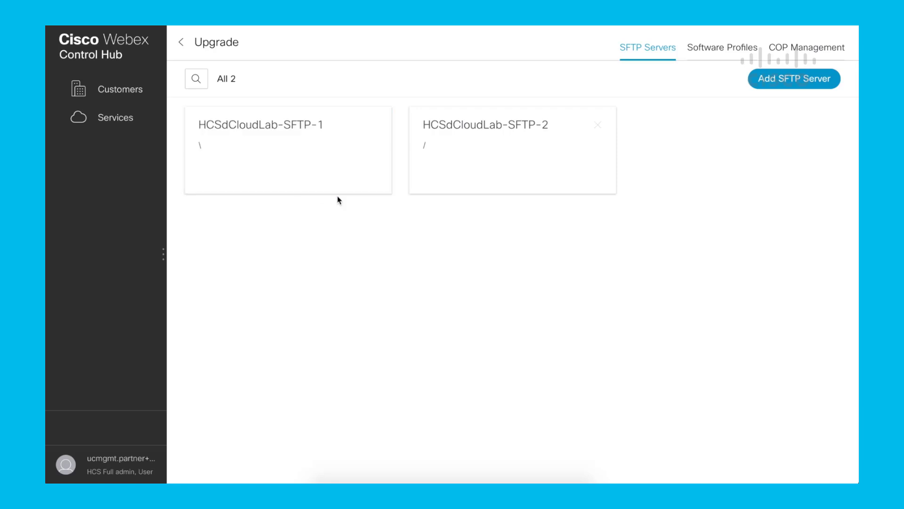
click(289, 184)
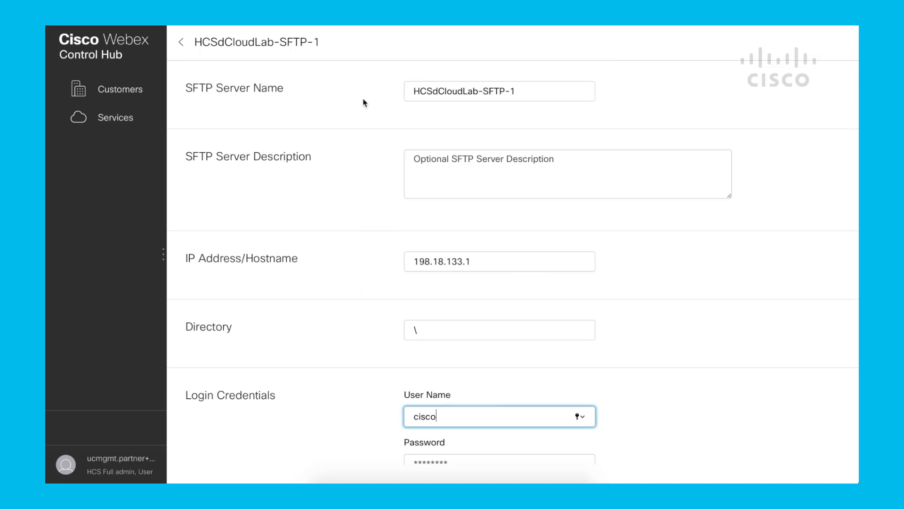
scroll(368, 281, down, 3)
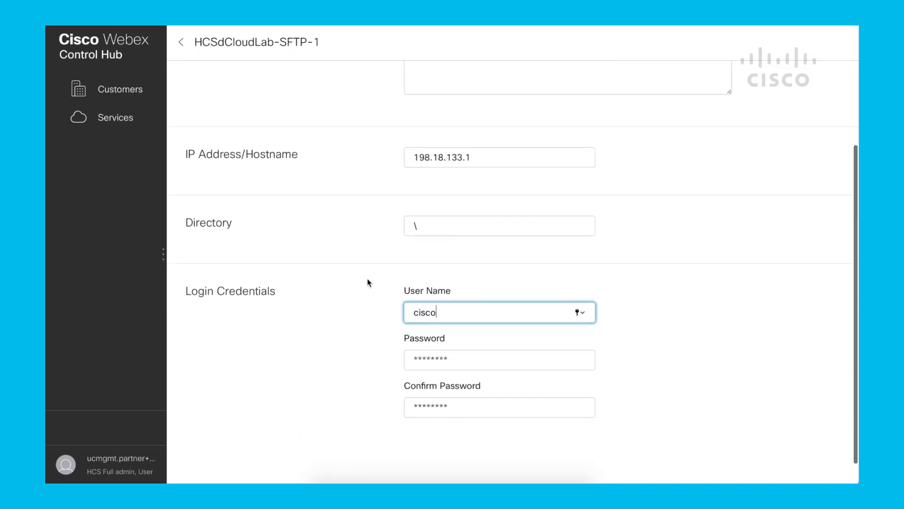
scroll(368, 282, up, 3)
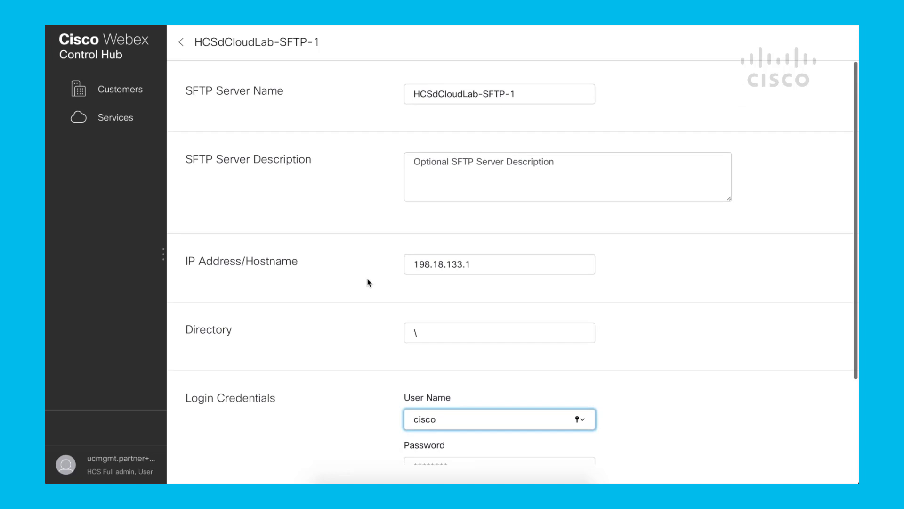
click(182, 45)
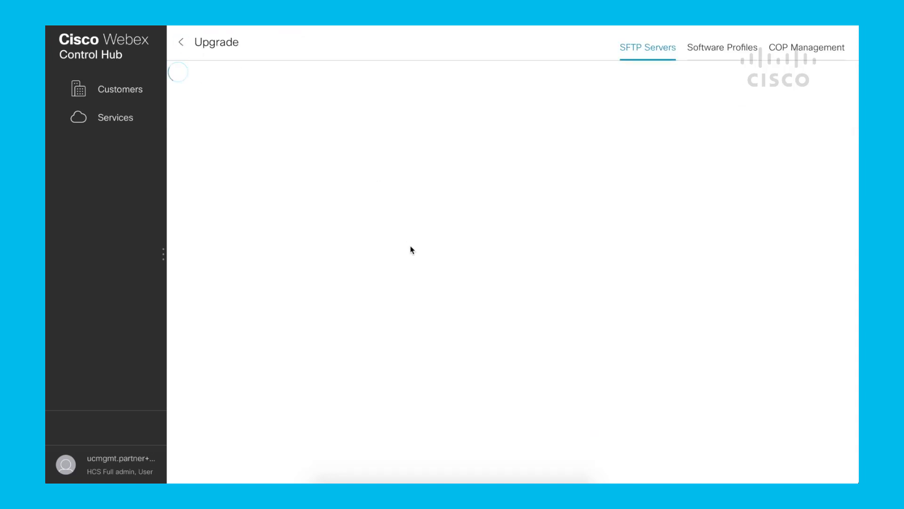
click(507, 180)
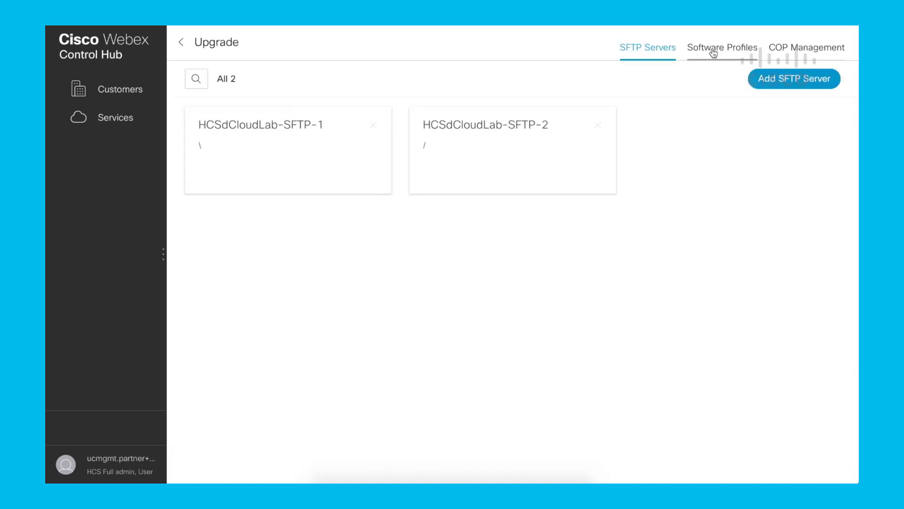
Step: Examine the software versions assigned in the software profiles SW_UCM_IMP_CUC_11.5.1_SU1, SW_UCM_IMP_CUC_11.5.1_SU3 and SW_UCM_IMP_CUC_12.5.1_SU1
click(714, 51)
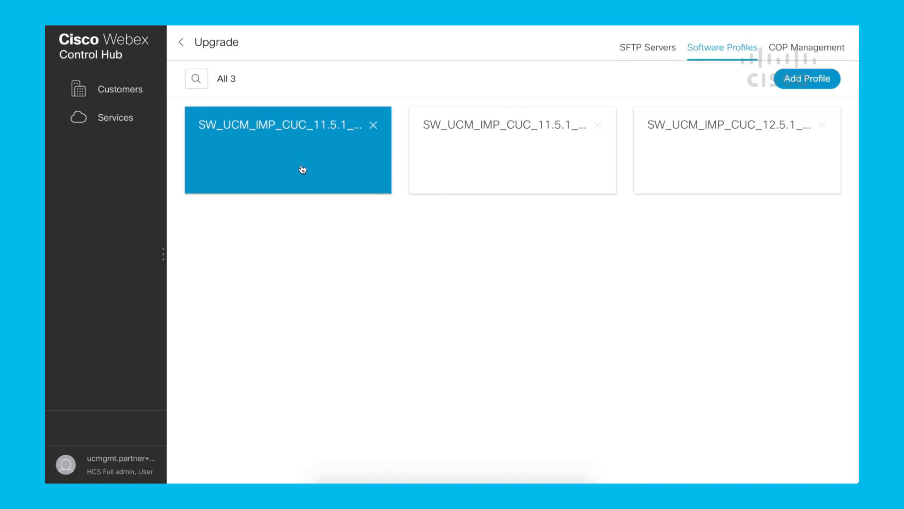
click(303, 168)
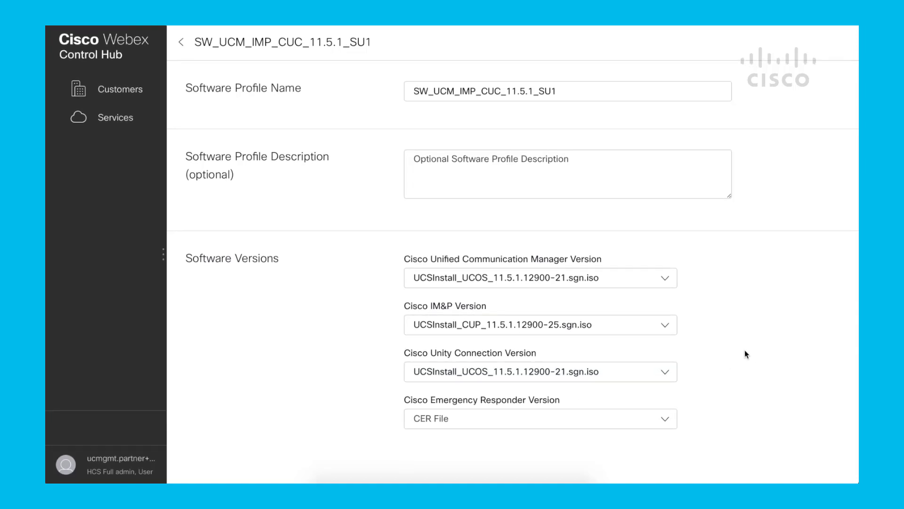
click(182, 46)
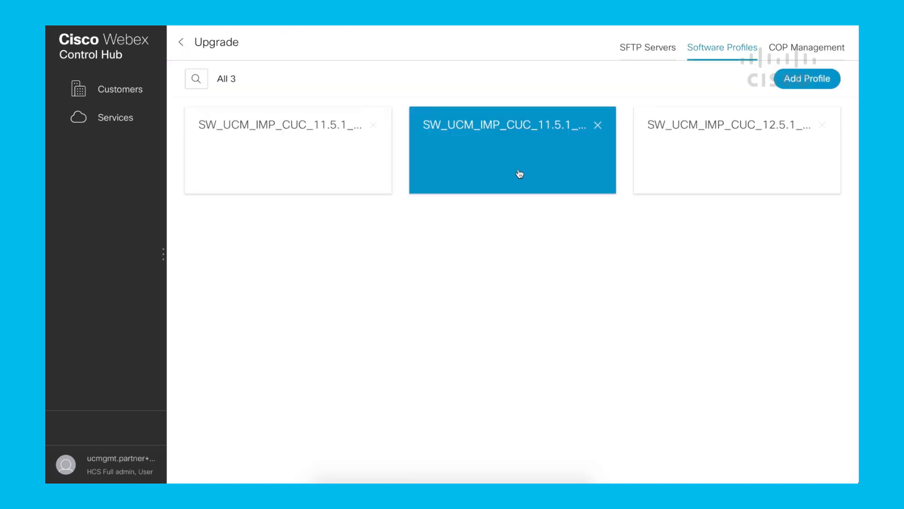
click(520, 173)
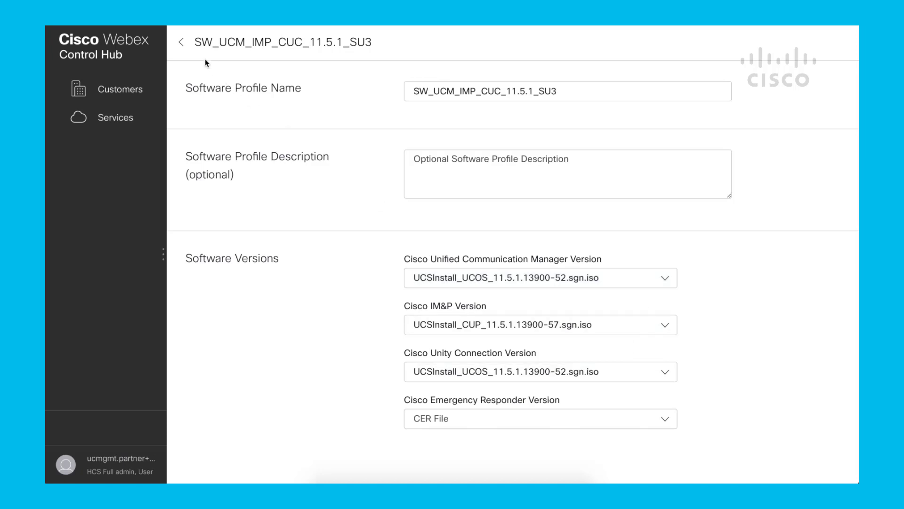
click(182, 42)
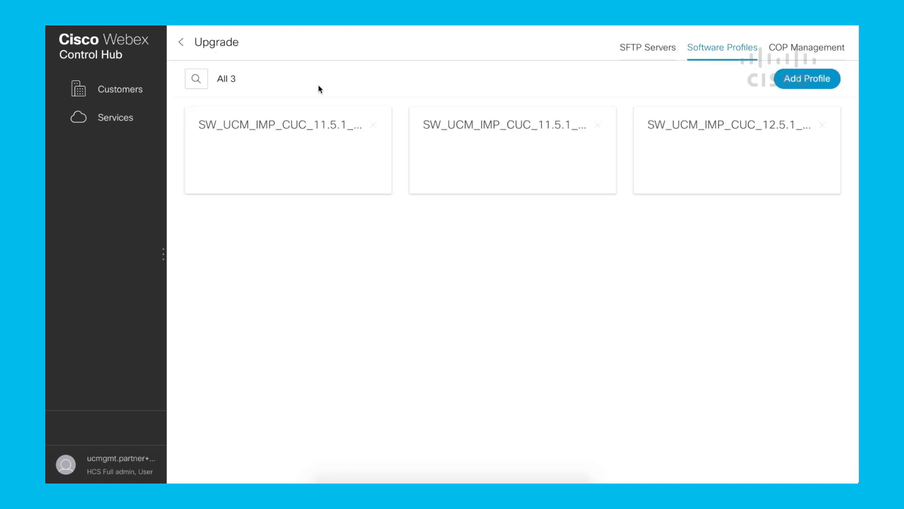
click(715, 171)
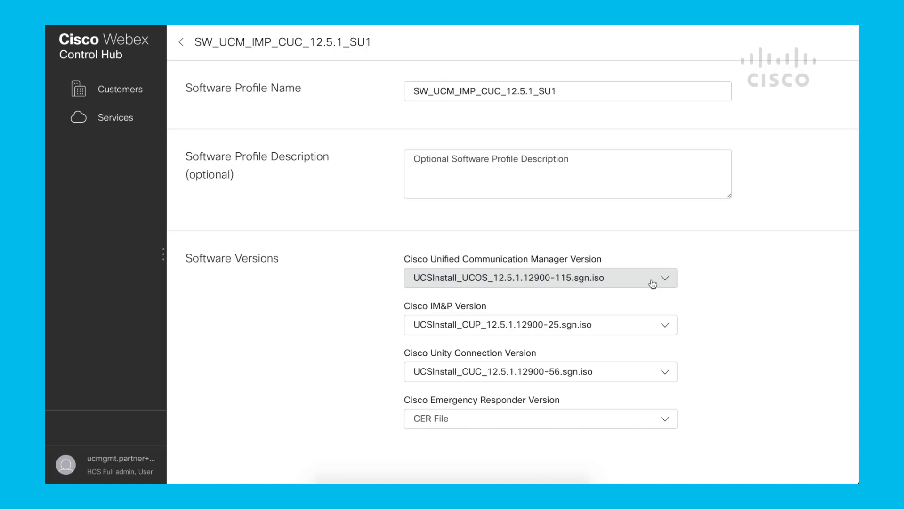
click(183, 44)
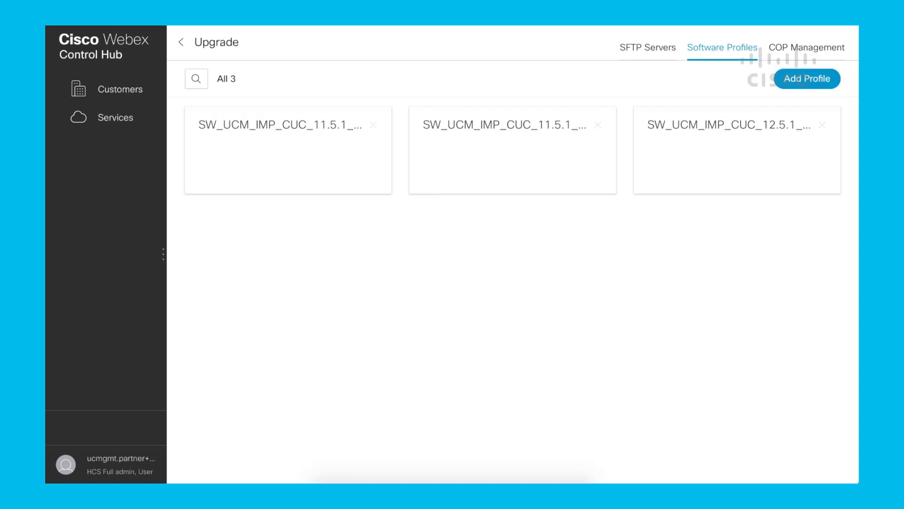
Step: Prepare COP file ciscocm.free_common_space_v1.4.k3.cop.sgn for both Cluster_UCM_IMP_11.5 applications and Cluster_UCM_IMP_12.5 CUCM, and return to the services overview without applying it
click(799, 49)
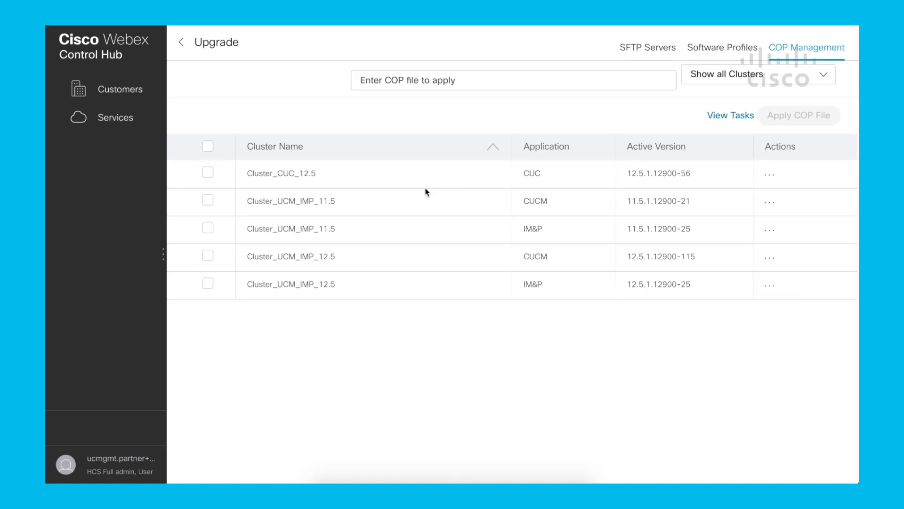
click(444, 86)
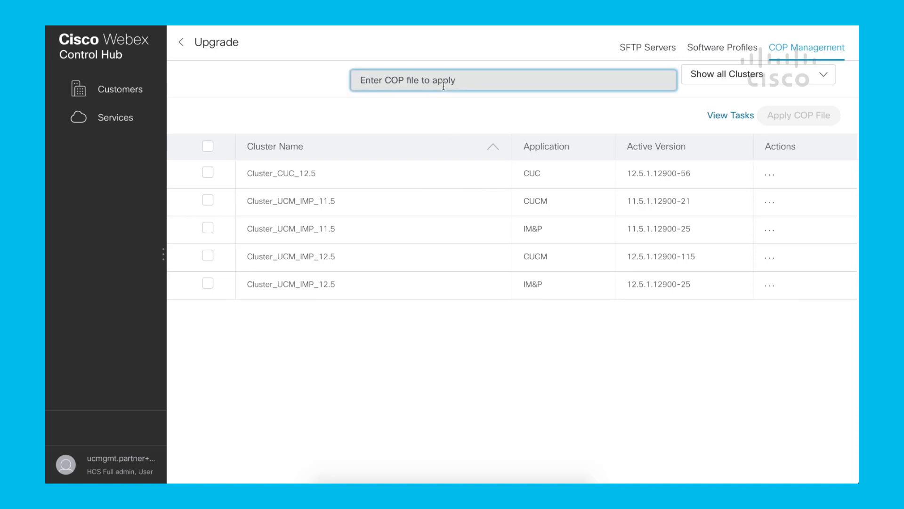
text(ciscocm.free_common_space_v1.4.k3.cop.sgn)
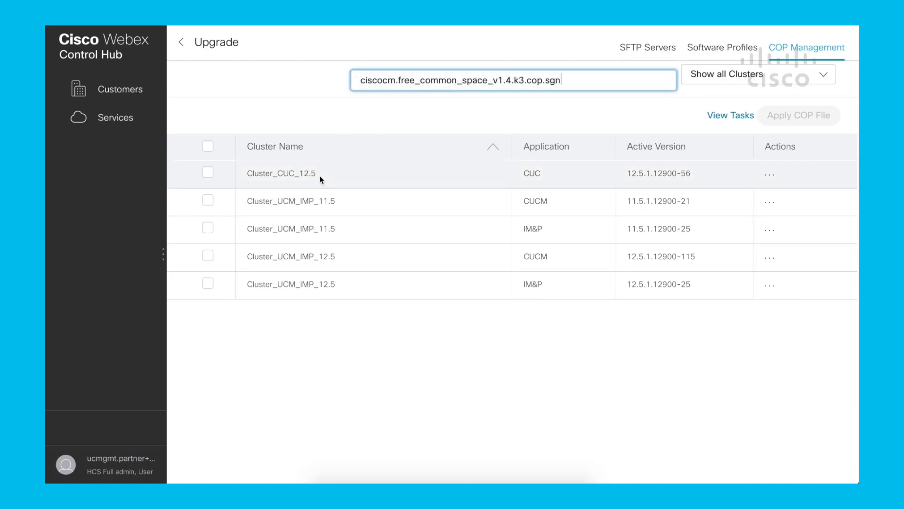
click(206, 201)
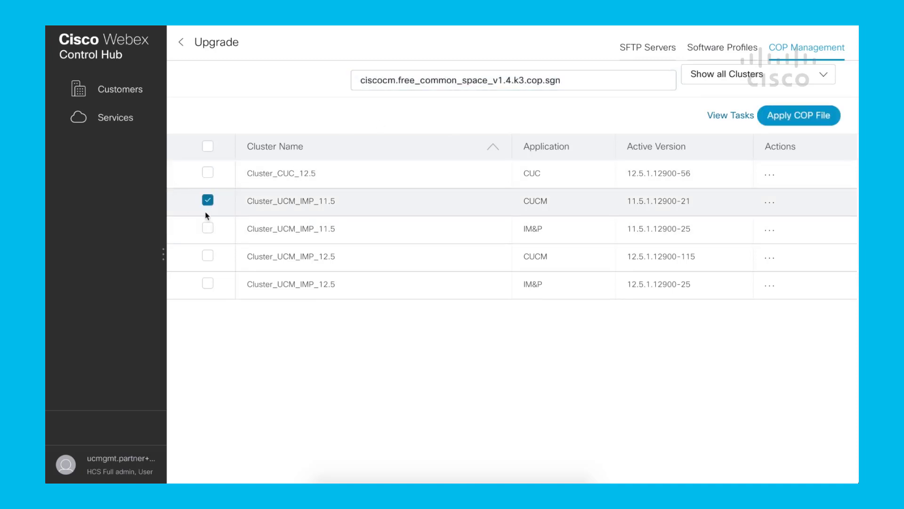
click(207, 256)
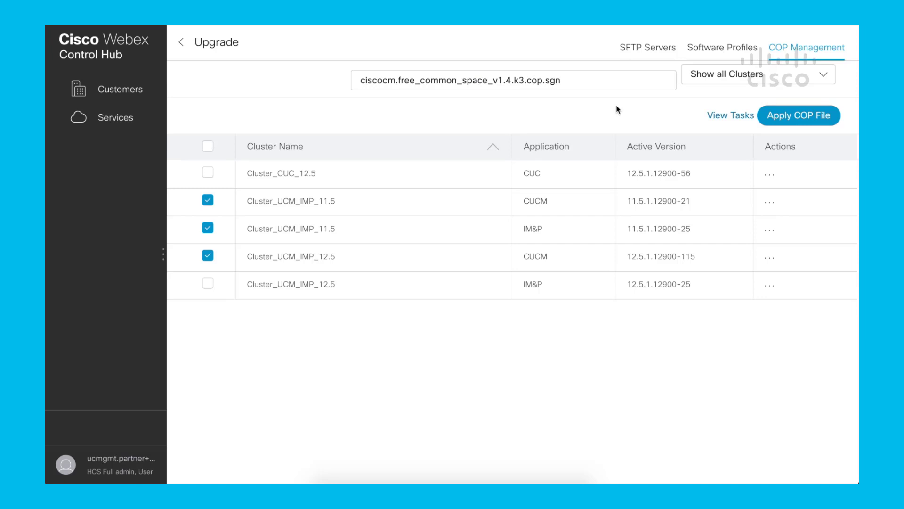
click(130, 121)
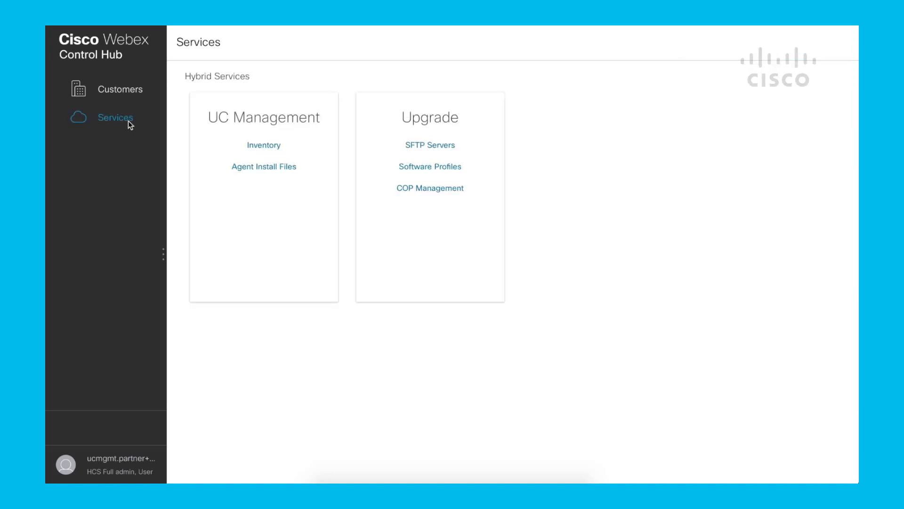